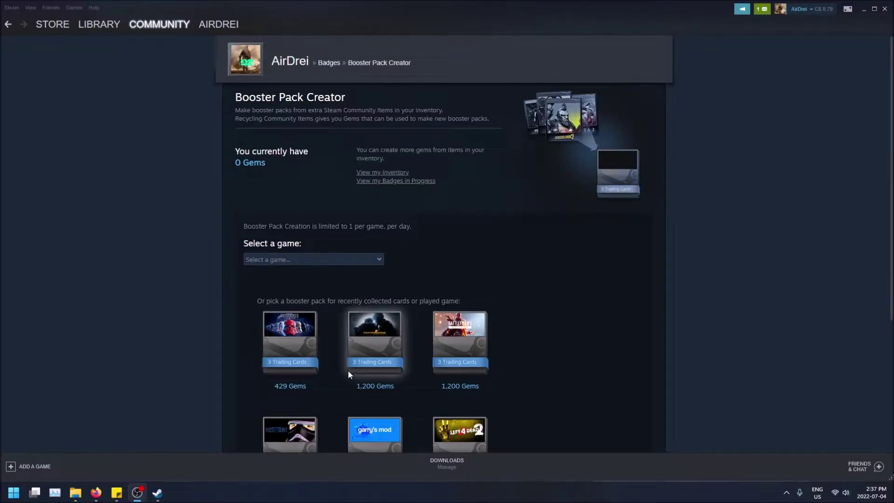
# Look over the available booster packs and their gem costs, and open the profile's item inventory
pyautogui.scroll(-2, 542, 351)
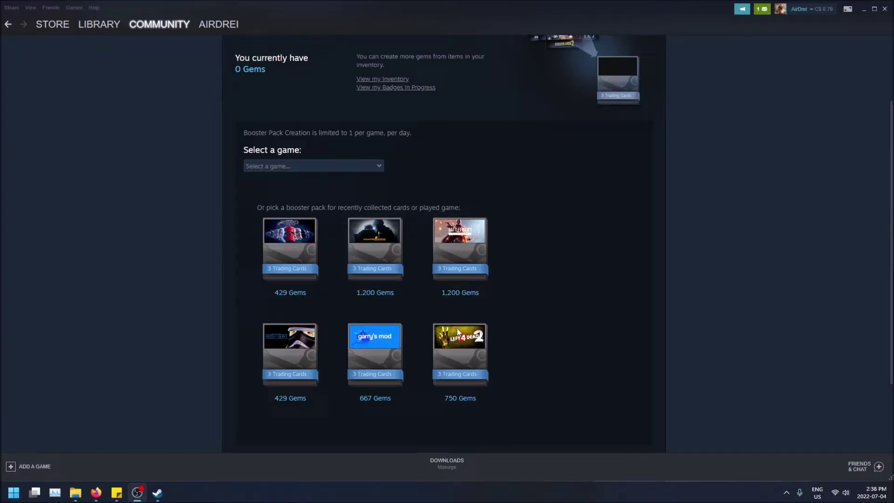
pyautogui.scroll(2, 511, 308)
pyautogui.scroll(2, 589, 187)
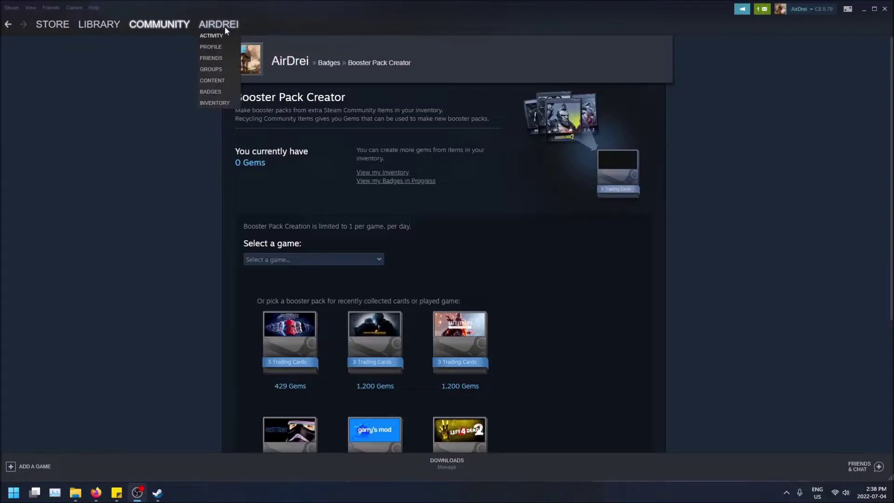
pyautogui.moveTo(217, 25)
pyautogui.click(211, 103)
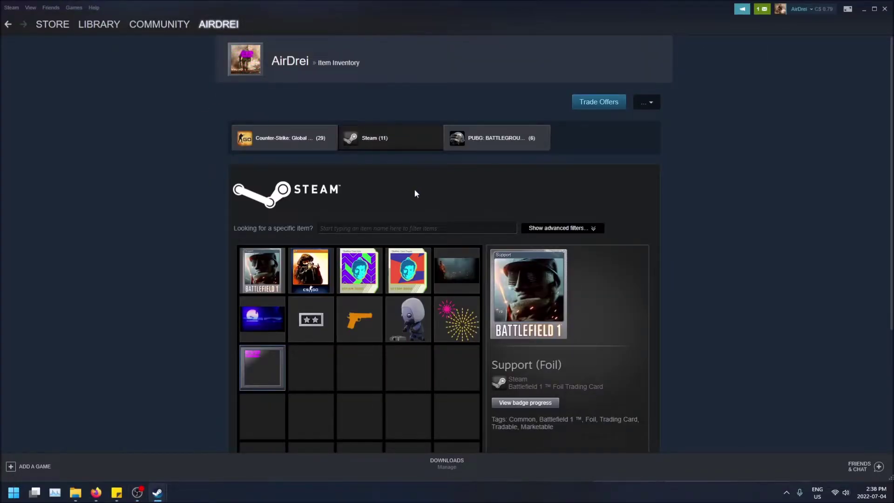
# Turn the Battlefield 1 Support (Foil) trading card into gems and dismiss the result
pyautogui.scroll(-5, 466, 223)
pyautogui.scroll(3, 574, 284)
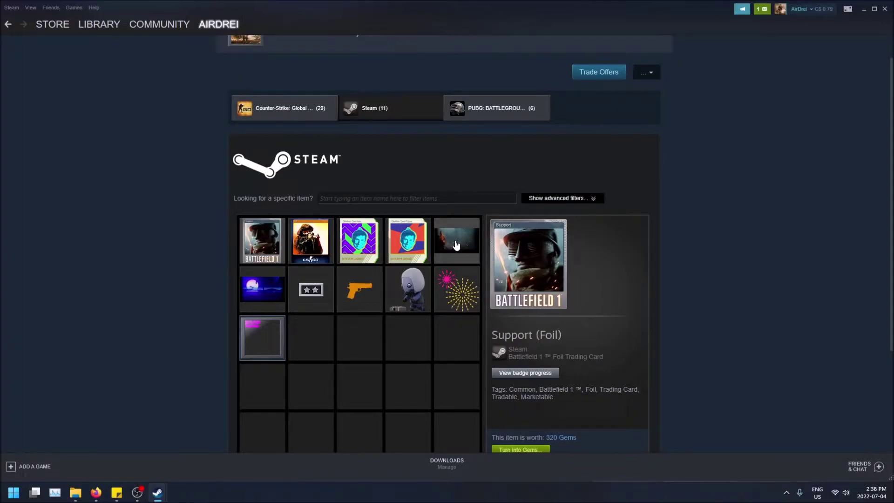
pyautogui.scroll(-1, 279, 210)
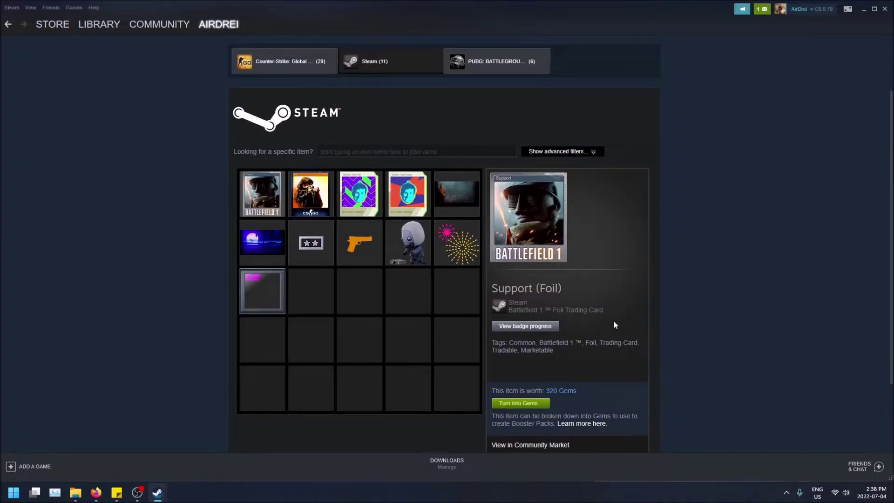
pyautogui.scroll(-2, 613, 321)
pyautogui.click(530, 310)
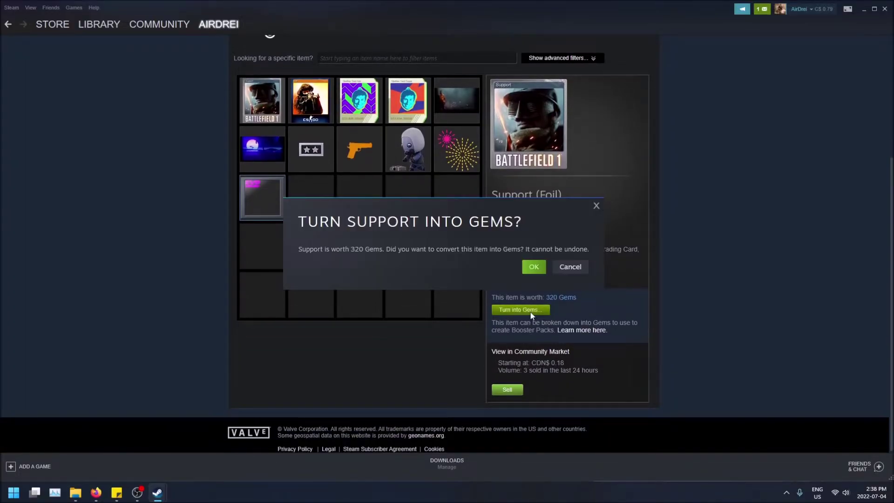
pyautogui.click(535, 267)
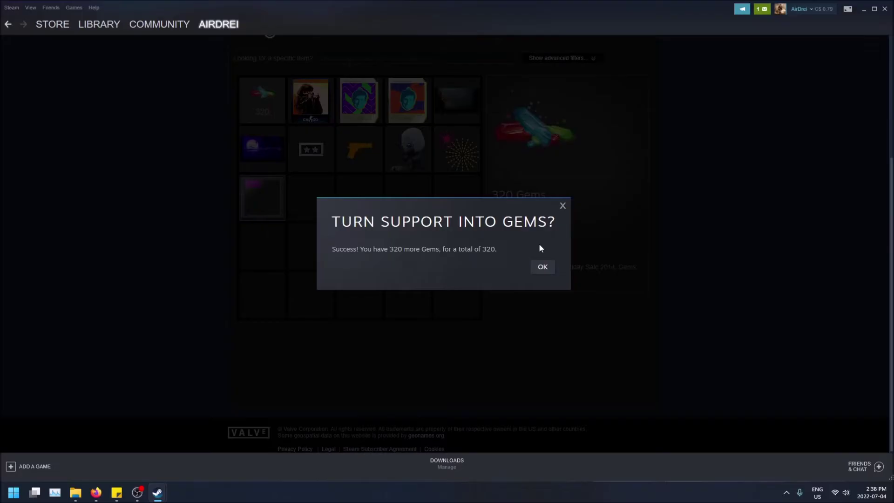
pyautogui.click(542, 267)
# Turn the Battlefield 1 :bf2star: emoticon into gems and dismiss the result
pyautogui.scroll(4, 475, 243)
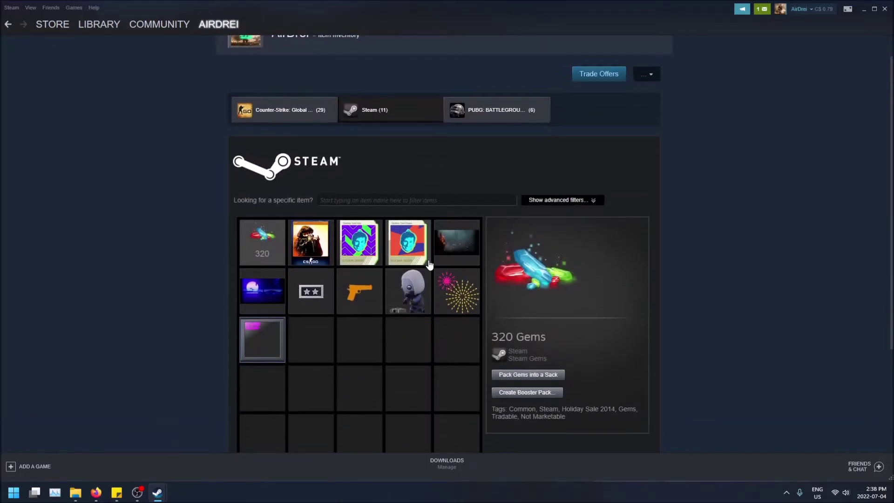
pyautogui.scroll(-1, 588, 366)
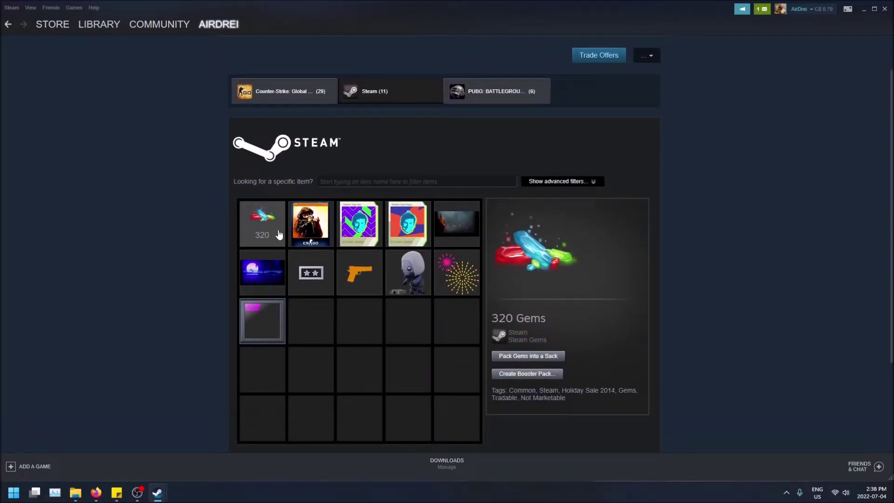
pyautogui.click(311, 272)
pyautogui.scroll(-1, 529, 347)
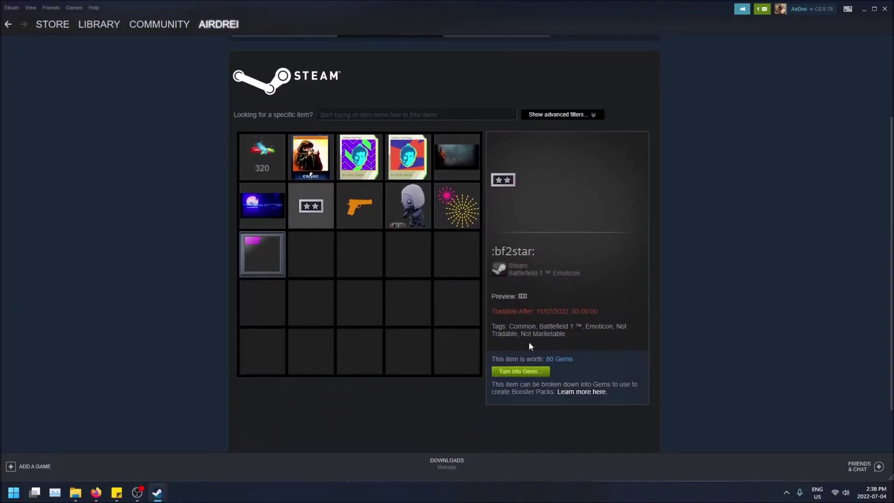
pyautogui.click(539, 345)
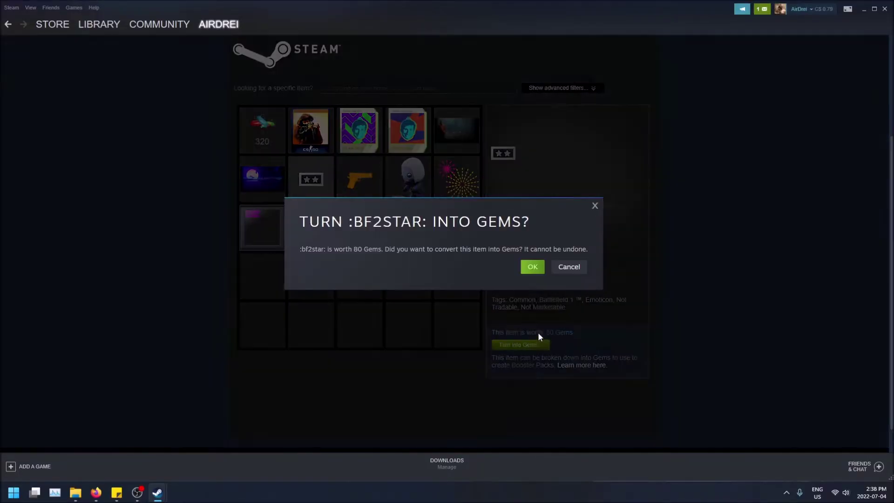
pyautogui.click(537, 269)
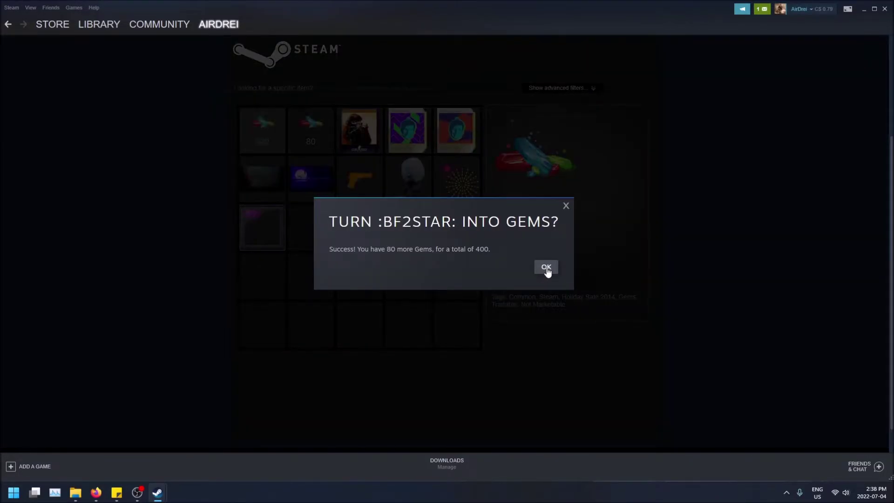
pyautogui.click(545, 268)
# Compare the gem values of the Battlefield 1 background and the trading cards, and turn the Counter-Strike: Global Offensive IDF card into gems
pyautogui.scroll(1, 391, 249)
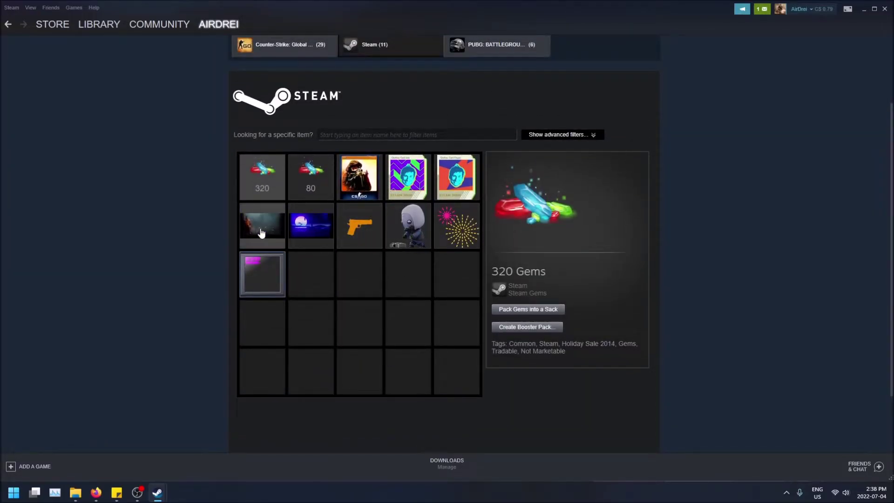
pyautogui.click(259, 233)
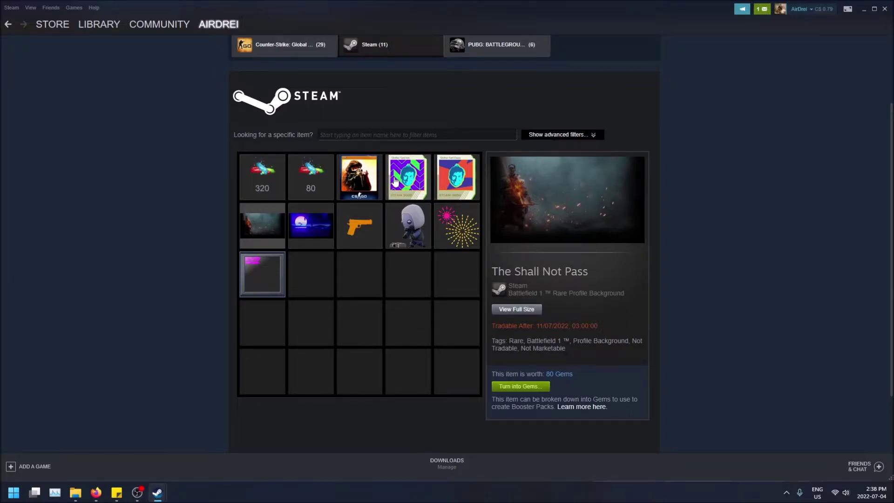
pyautogui.click(359, 189)
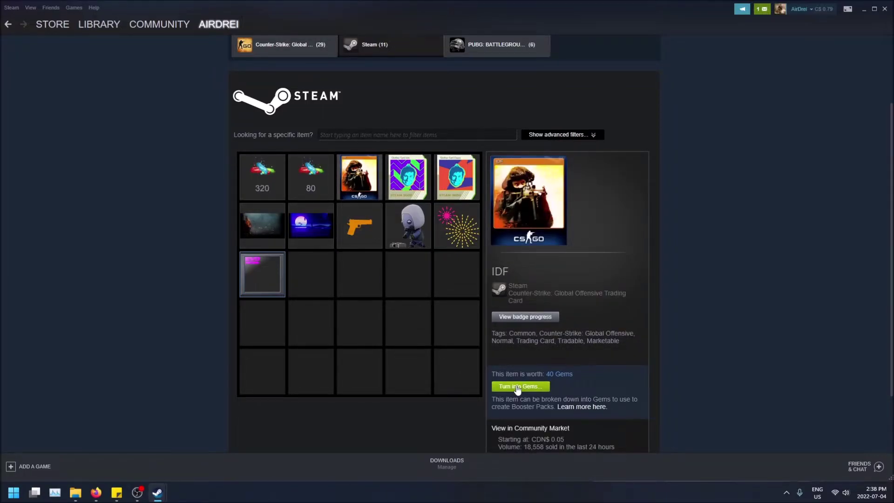
pyautogui.click(409, 189)
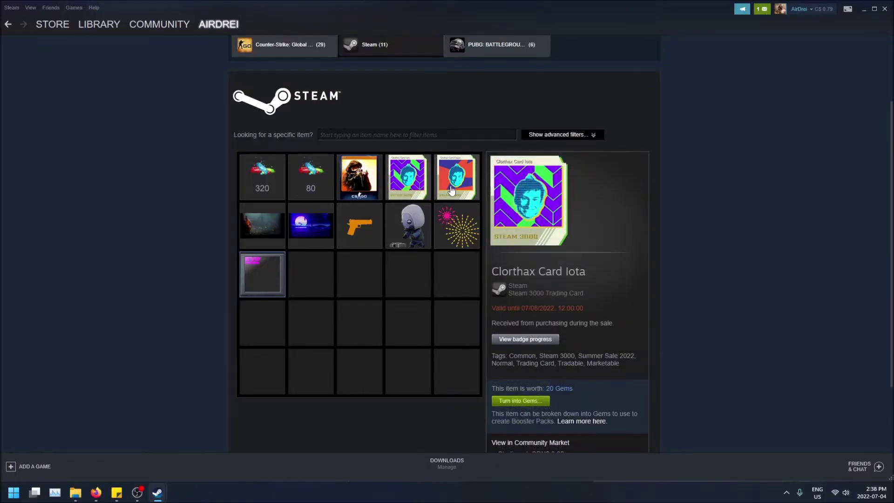
pyautogui.click(451, 190)
pyautogui.click(409, 186)
pyautogui.click(366, 193)
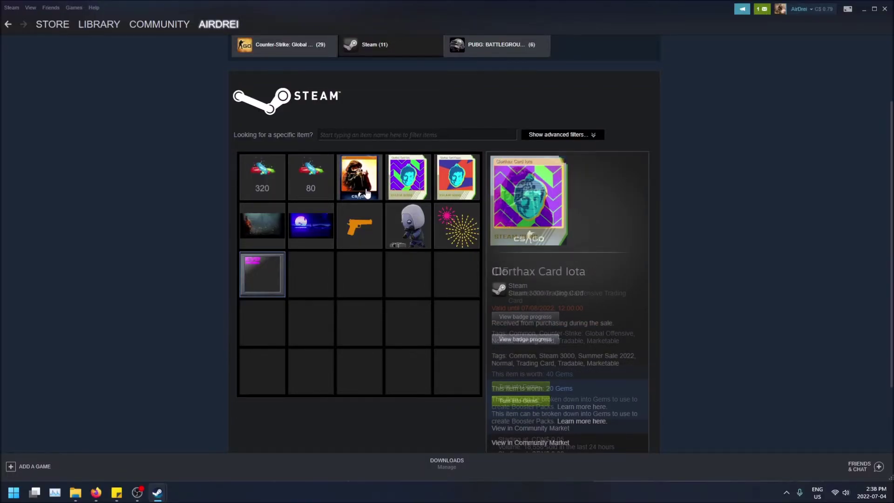
pyautogui.scroll(-2, 383, 205)
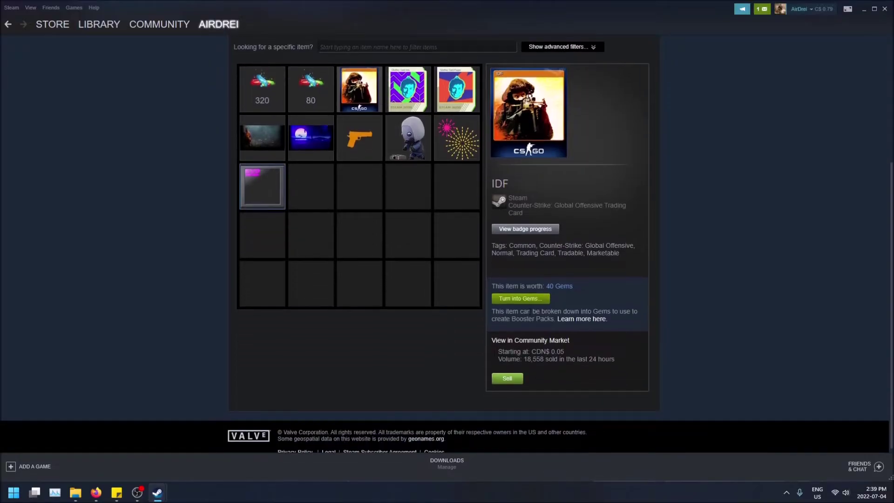
pyautogui.click(527, 299)
pyautogui.click(527, 269)
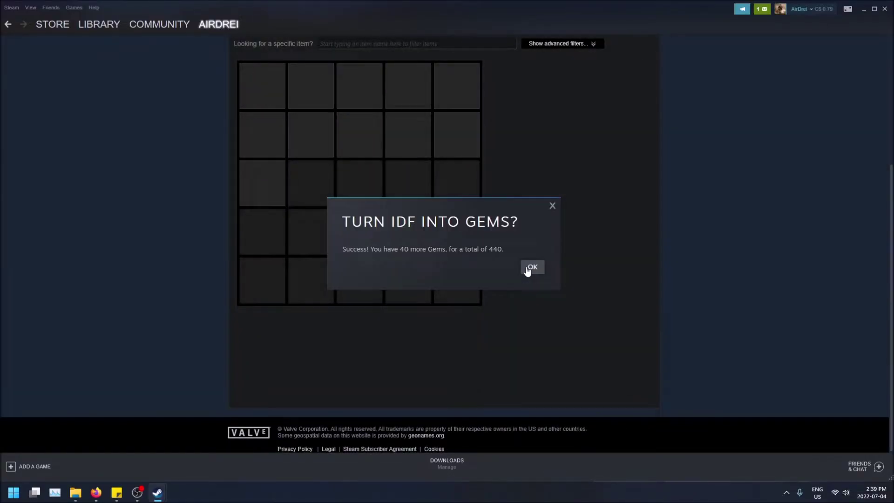
pyautogui.click(529, 268)
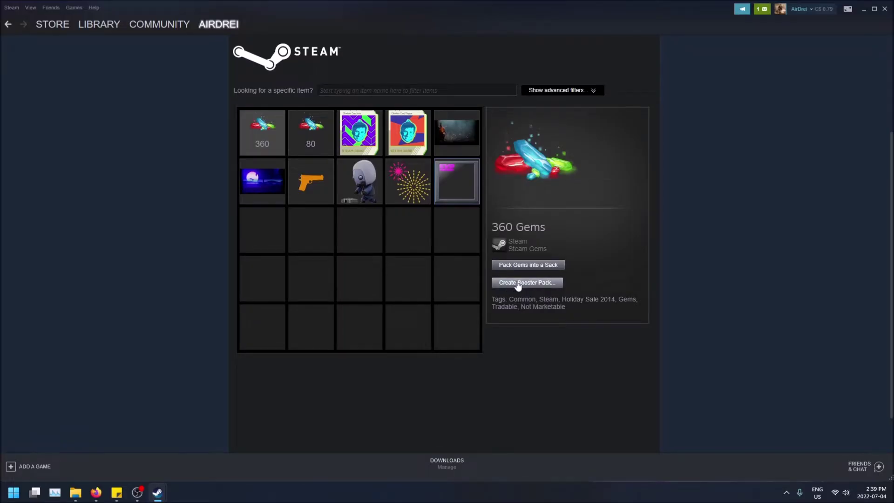
# Check both gem stacks in the inventory and open the Booster Pack Creator from the 360 Gems stack
pyautogui.scroll(1, 516, 285)
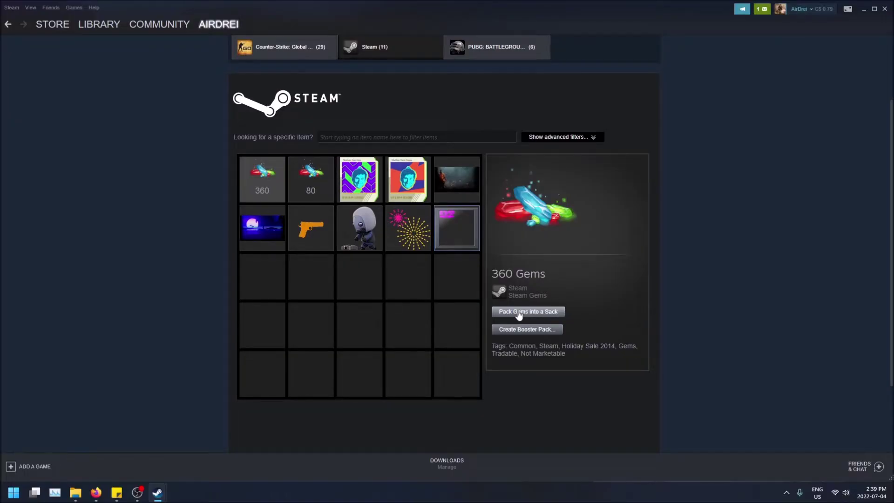
pyautogui.click(322, 195)
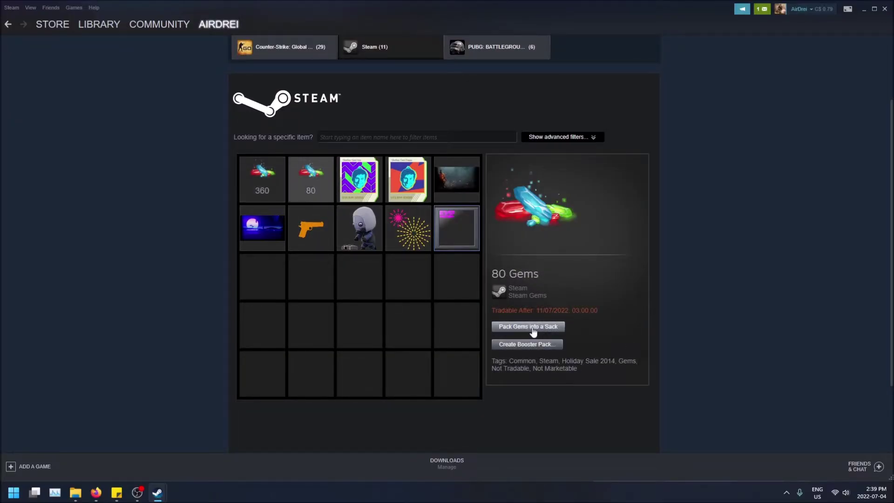
pyautogui.click(271, 190)
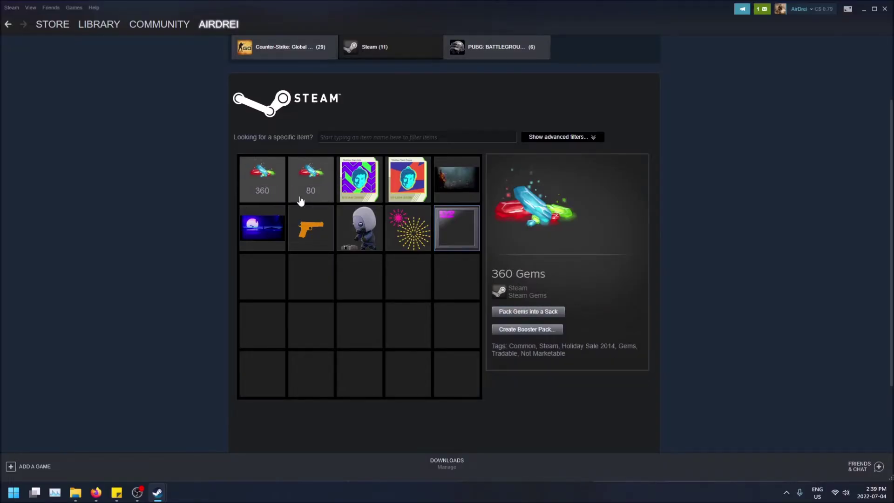
pyautogui.click(524, 331)
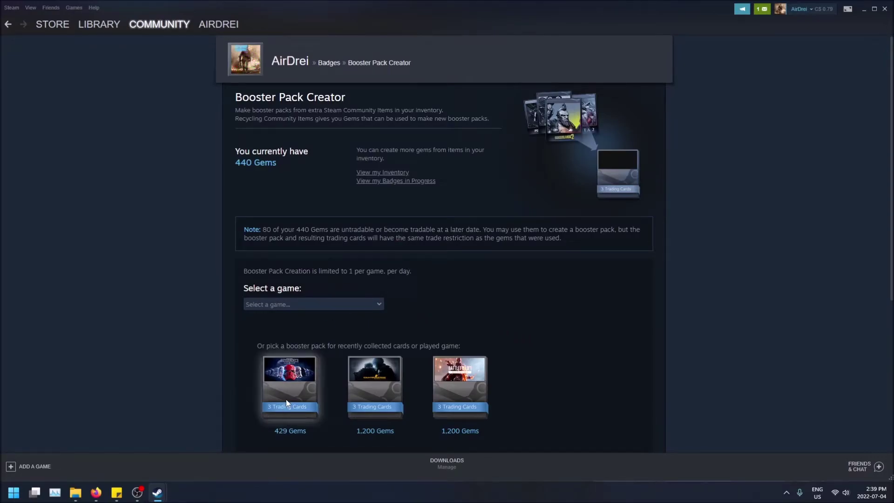
# Create an untradable STAR WARS Battlefront II booster pack for 429 gems
pyautogui.scroll(-4, 286, 387)
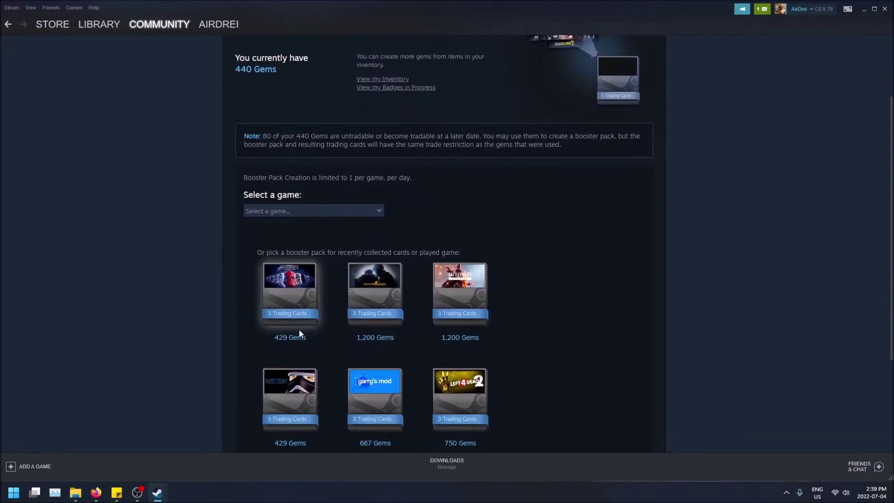
pyautogui.scroll(2, 298, 303)
pyautogui.click(289, 298)
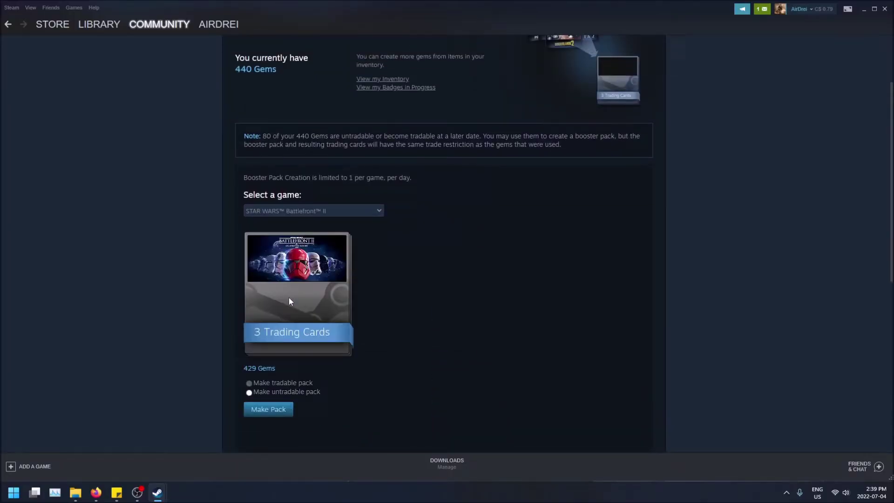
pyautogui.click(249, 392)
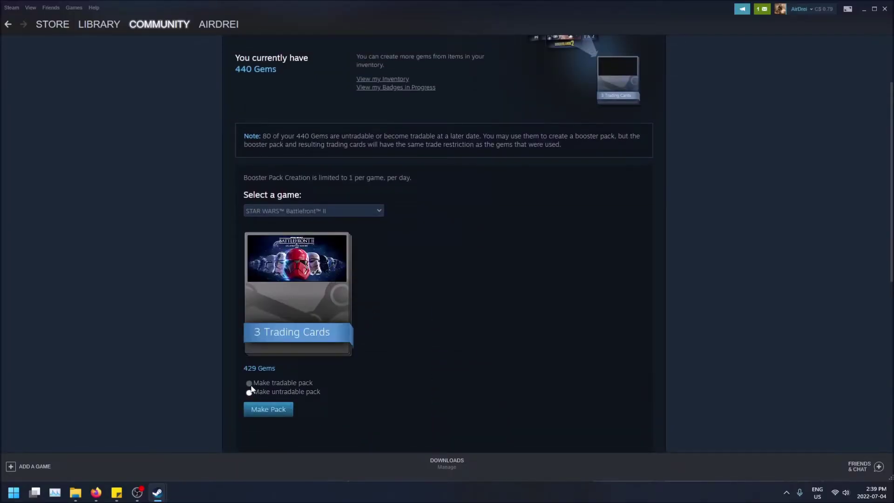
pyautogui.click(274, 410)
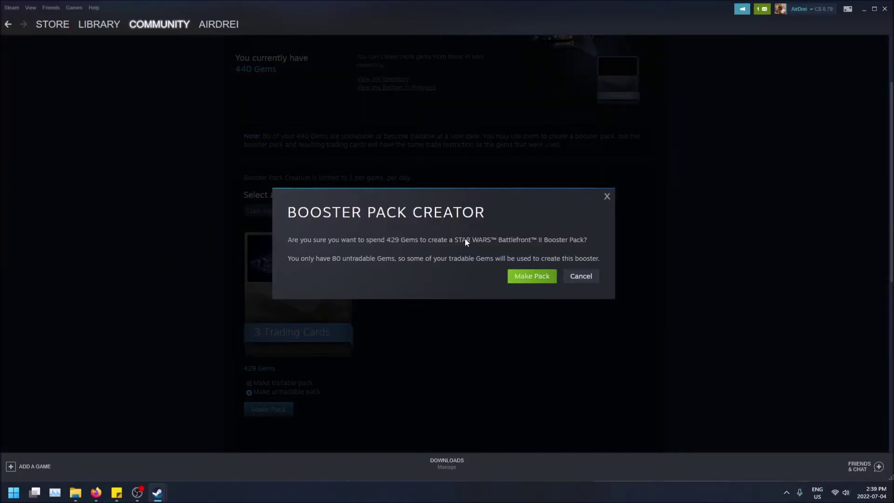
pyautogui.moveTo(315, 255); pyautogui.dragTo(452, 264)
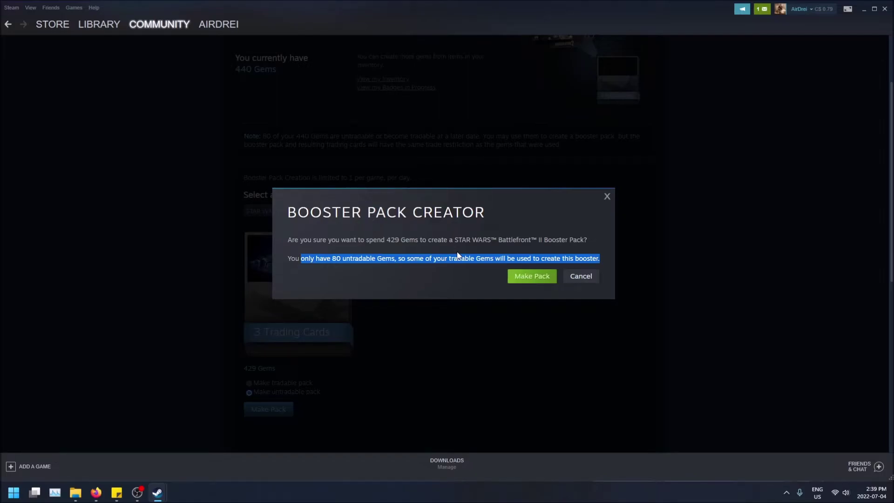
pyautogui.click(525, 276)
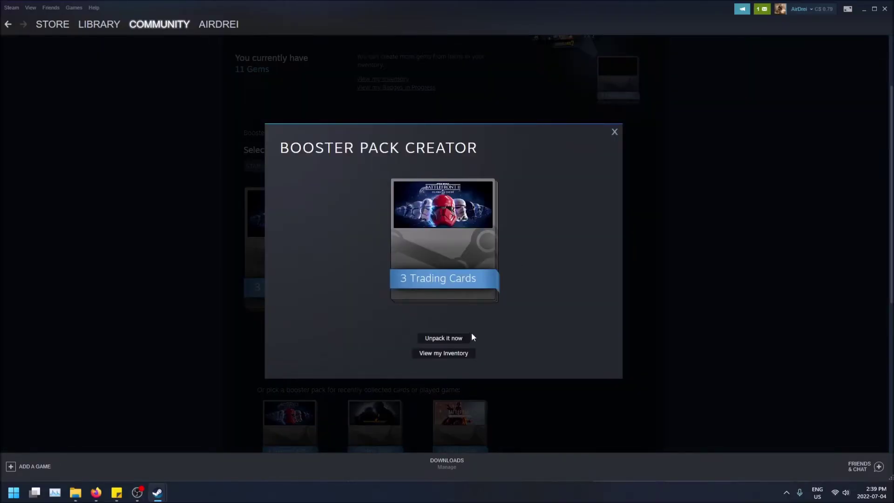
# View the STAR WARS Battlefront II booster pack in the inventory, check its trade restrictions, and unpack it
pyautogui.click(459, 354)
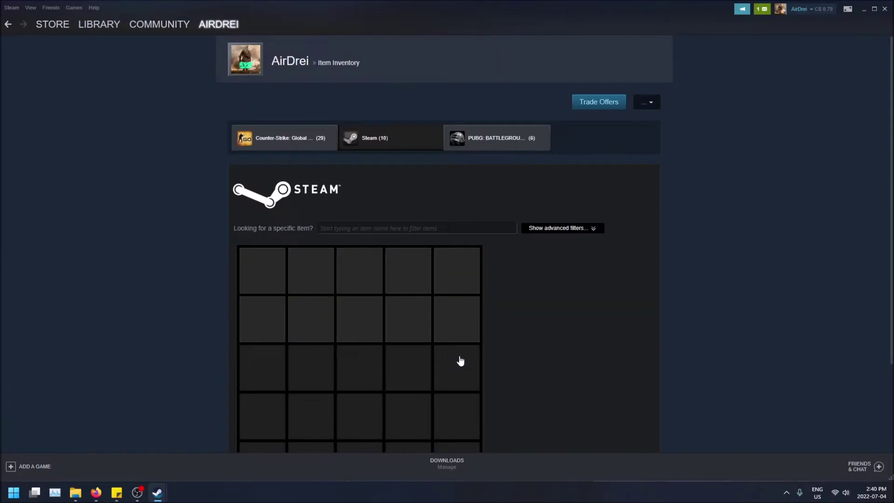
pyautogui.scroll(-3, 656, 349)
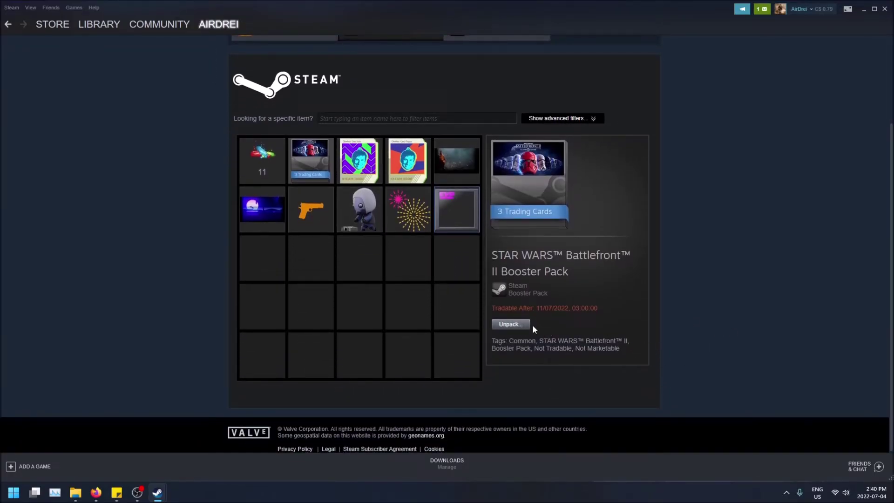
pyautogui.moveTo(599, 307); pyautogui.dragTo(537, 308)
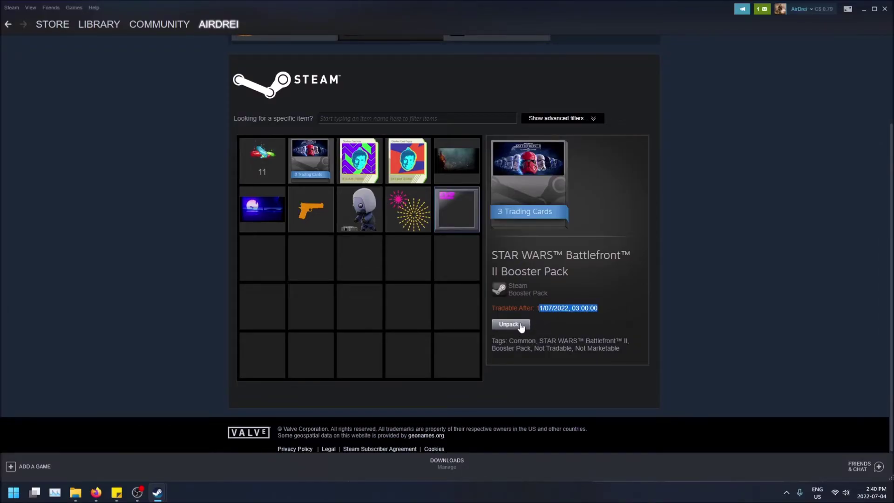
pyautogui.moveTo(575, 348); pyautogui.dragTo(620, 348)
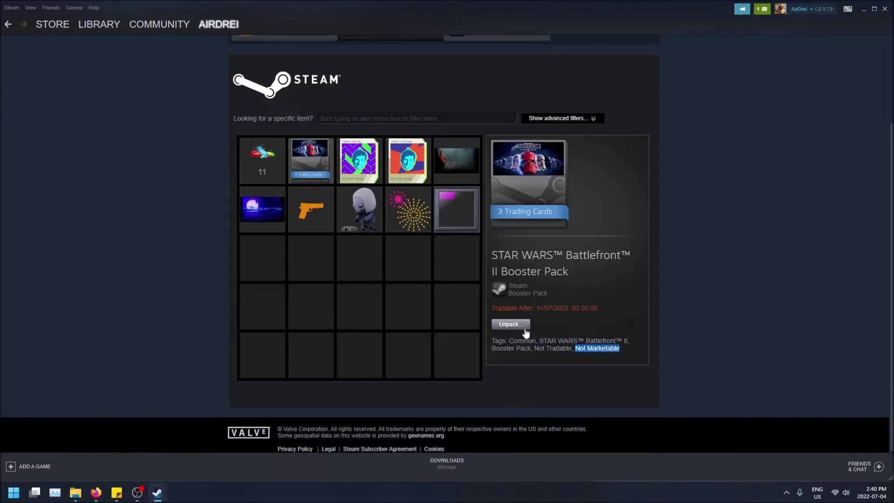
pyautogui.click(524, 328)
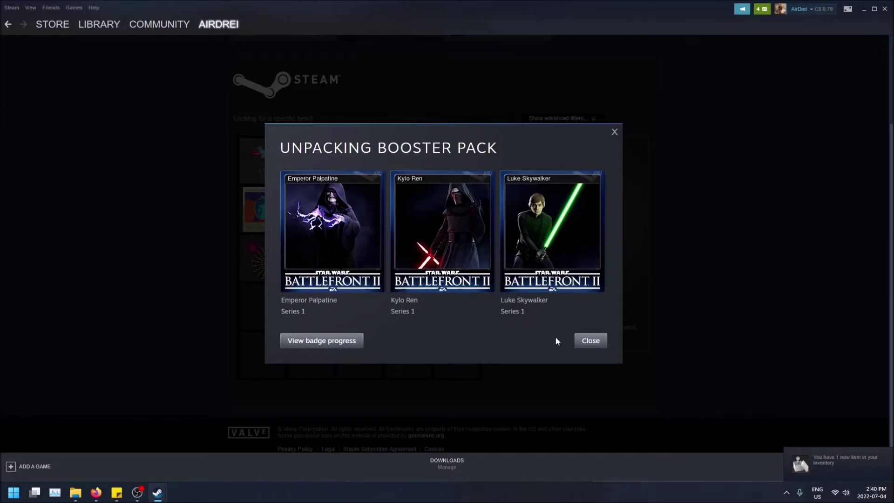
# Close the unpacking results and inspect the Luke Skywalker trading card's trade restriction and gem value in the inventory
pyautogui.click(590, 341)
pyautogui.scroll(1, 321, 223)
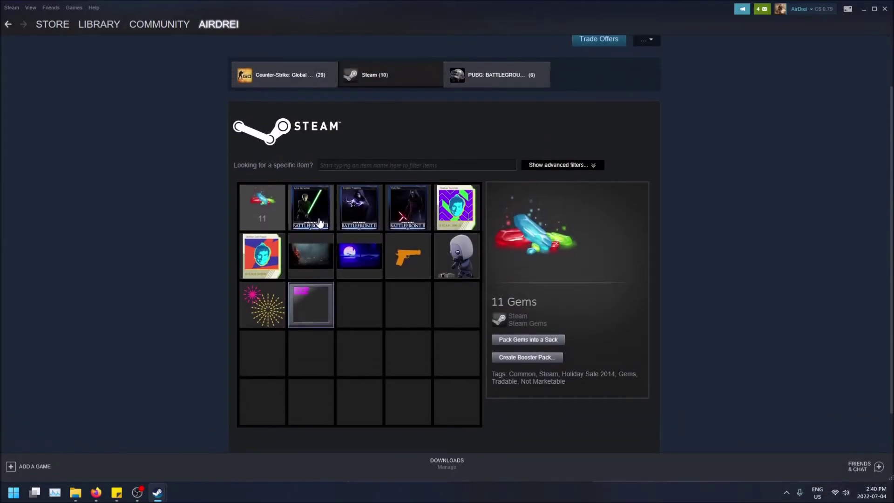
pyautogui.click(321, 222)
pyautogui.click(262, 207)
pyautogui.click(317, 218)
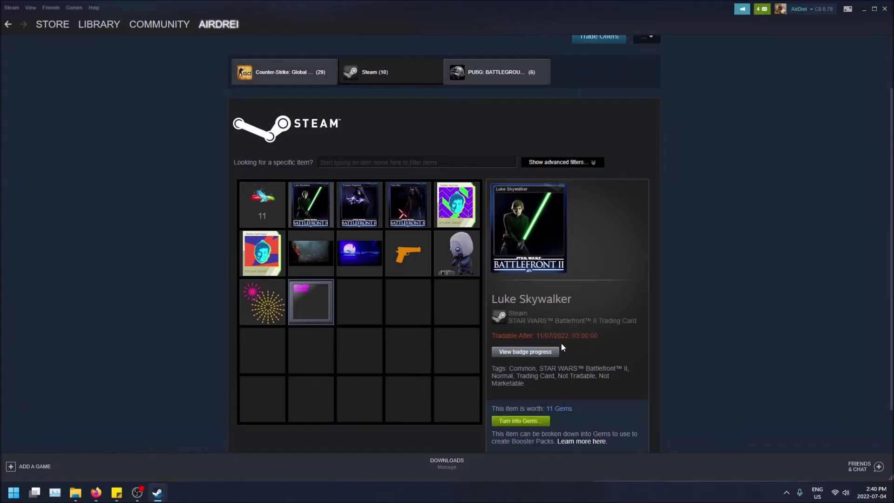
pyautogui.scroll(-1, 560, 342)
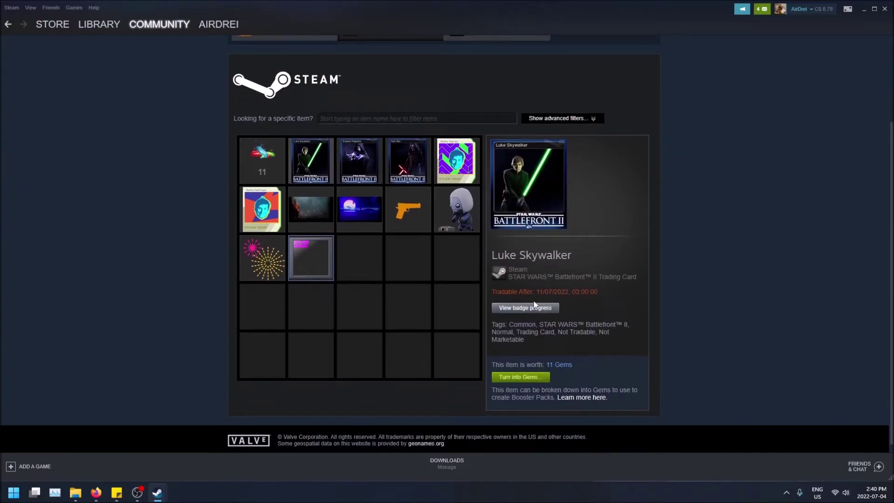
# Open the badge progress for the Luke Skywalker card and review the collected and missing cards of the STAR WARS Battlefront II badge
pyautogui.click(534, 305)
pyautogui.scroll(-6, 504, 312)
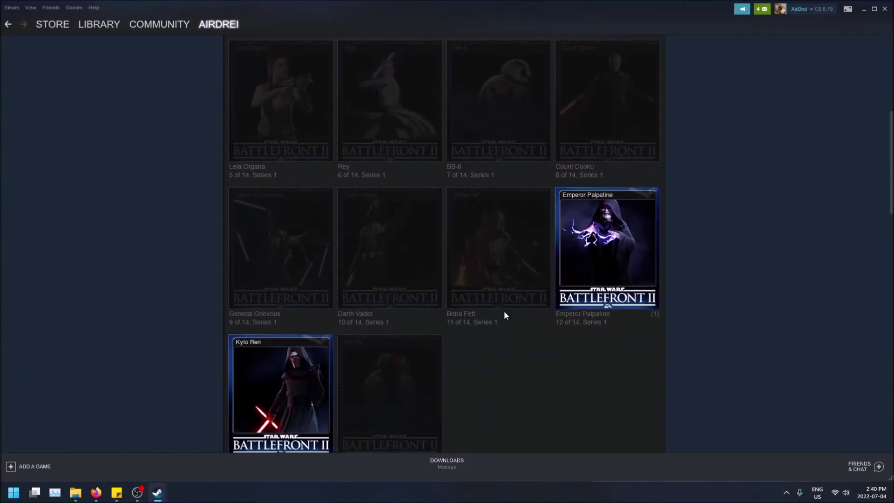
pyautogui.scroll(-4, 504, 312)
pyautogui.scroll(13, 504, 313)
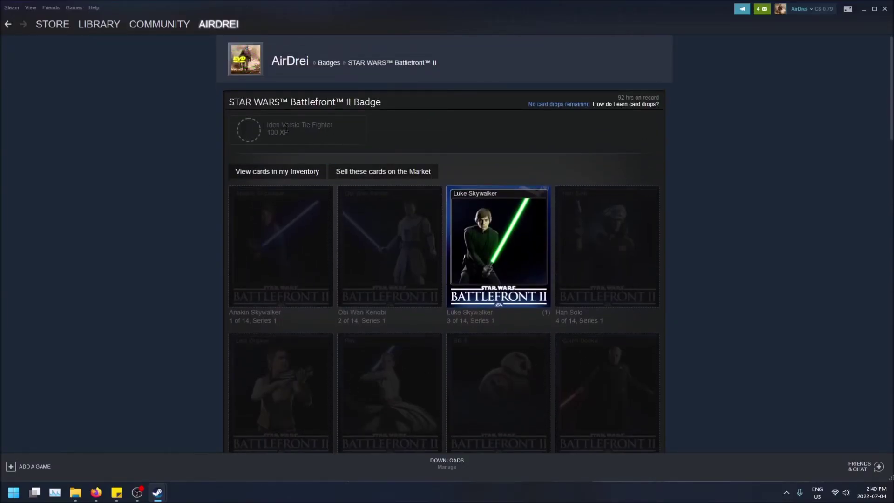
pyautogui.scroll(-10, 481, 243)
pyautogui.scroll(10, 549, 238)
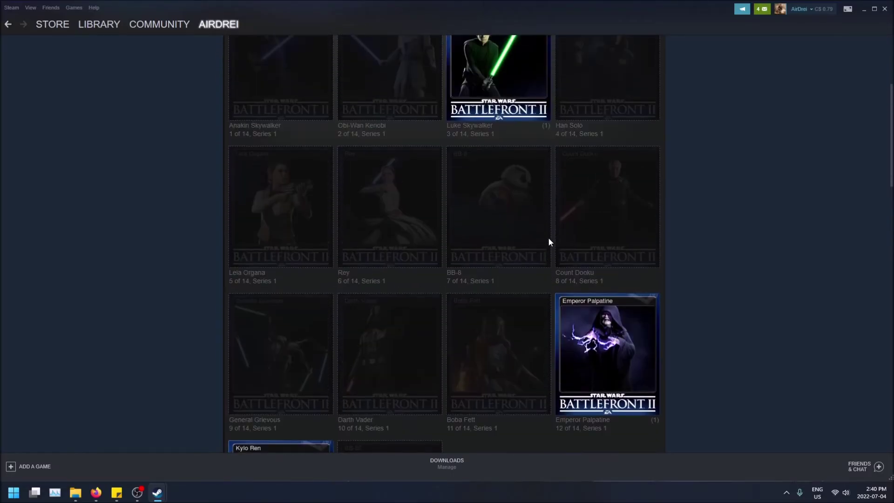
pyautogui.scroll(-10, 455, 342)
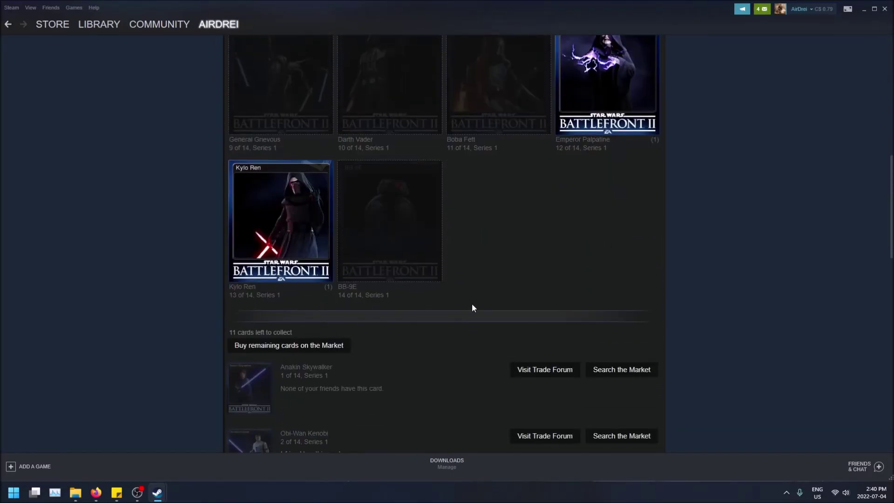
pyautogui.scroll(10, 475, 308)
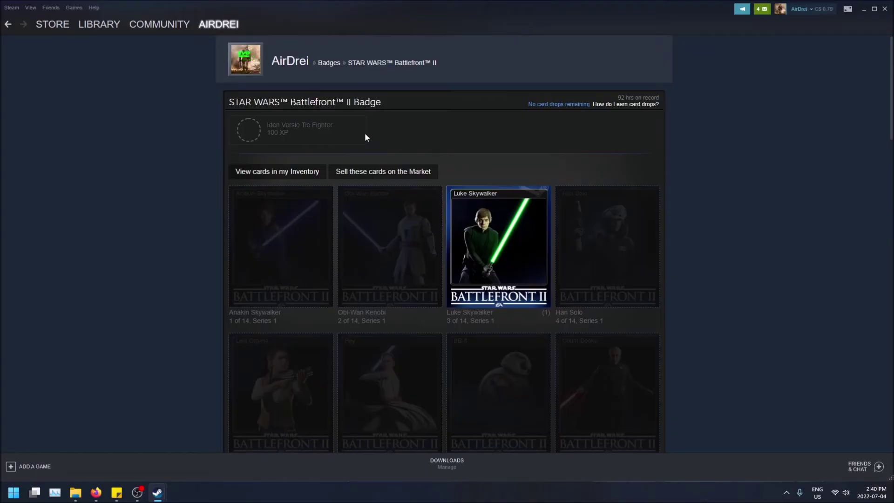